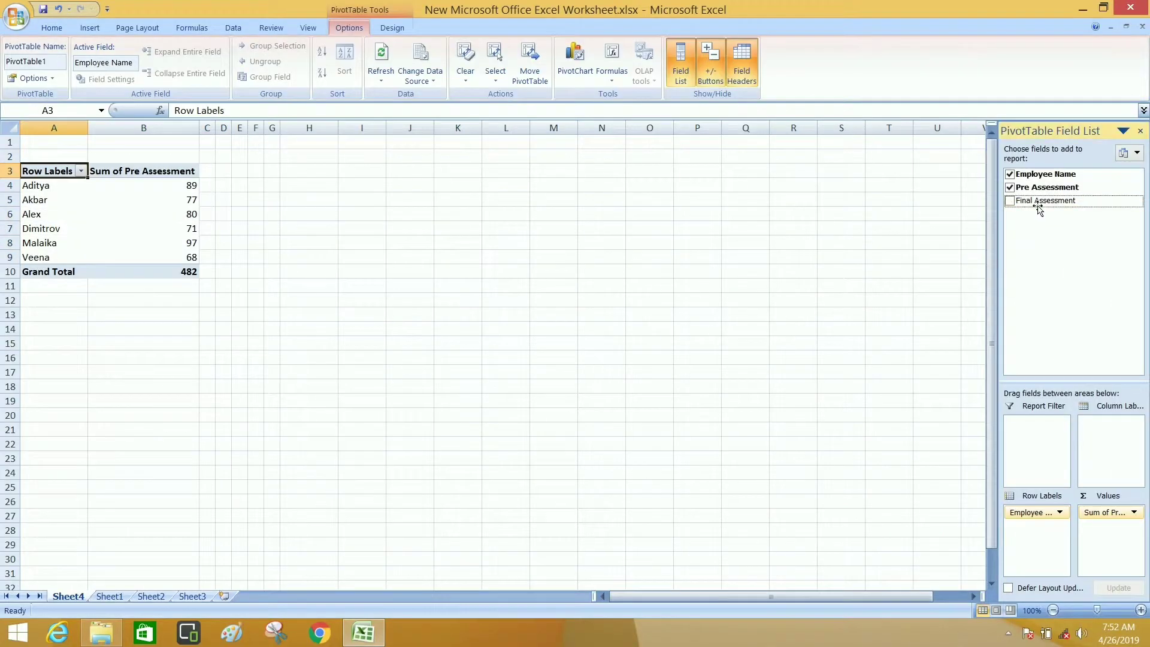
# Add Final Assessment to the pivot values, then enter Aneesh, 80, 88 in Sheet1 B9:D9.
pyautogui.moveTo(1039, 209); pyautogui.dragTo(1028, 545)
pyautogui.click(105, 598)
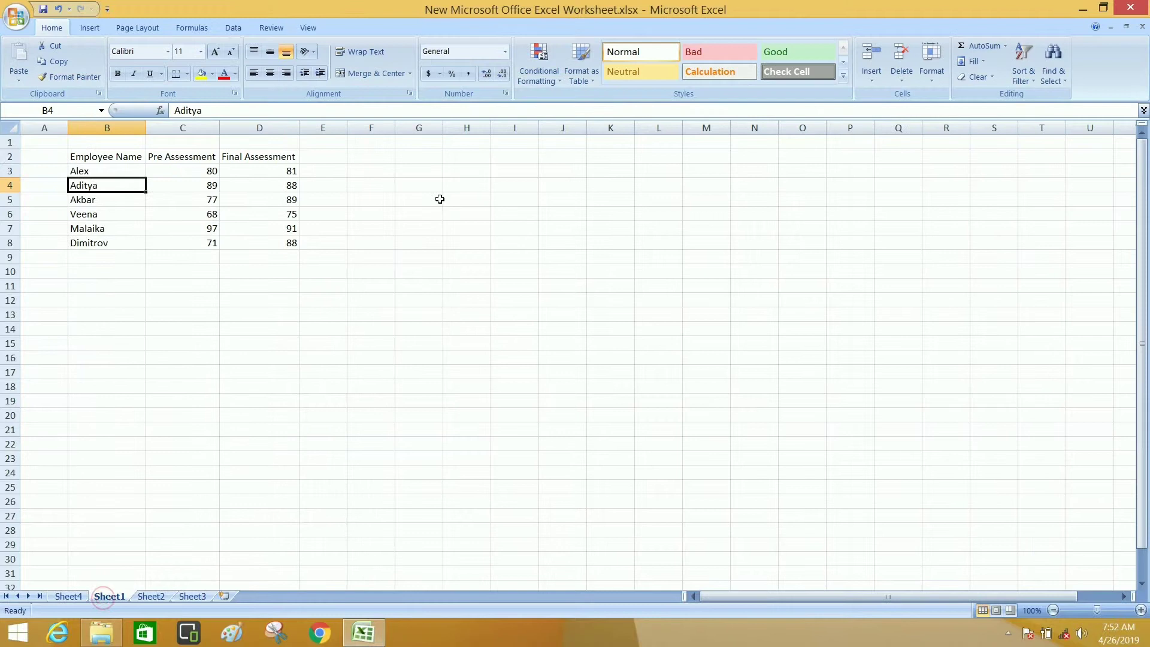
pyautogui.click(124, 255)
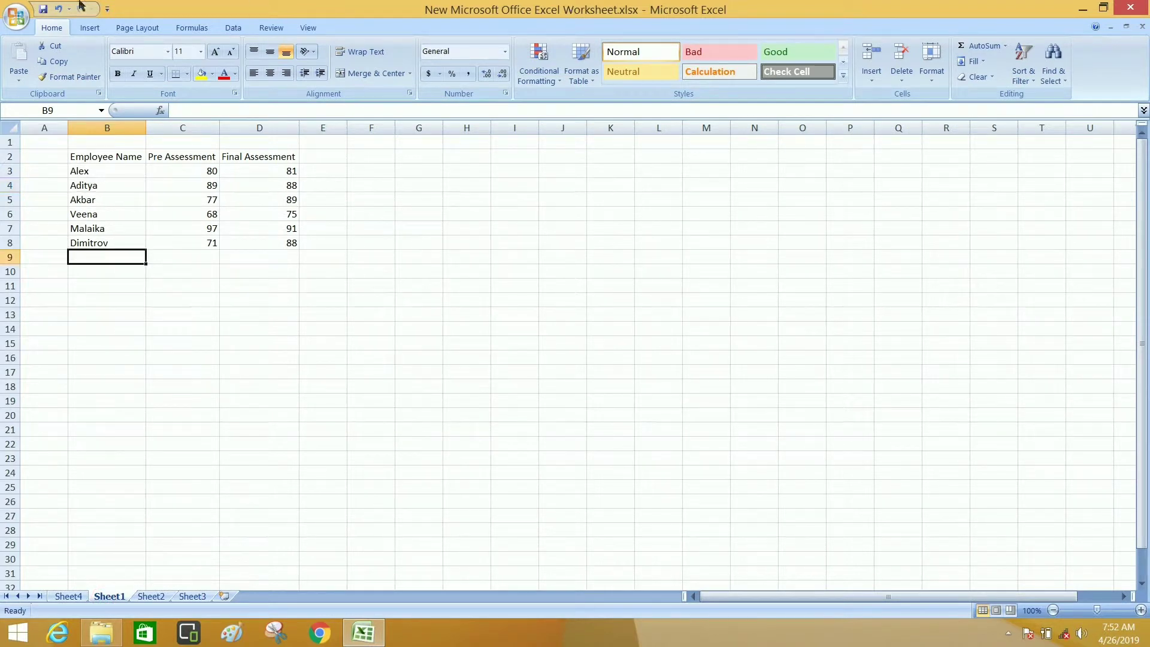
pyautogui.write('Aneesh')
pyautogui.press('Tab')
pyautogui.write('80')
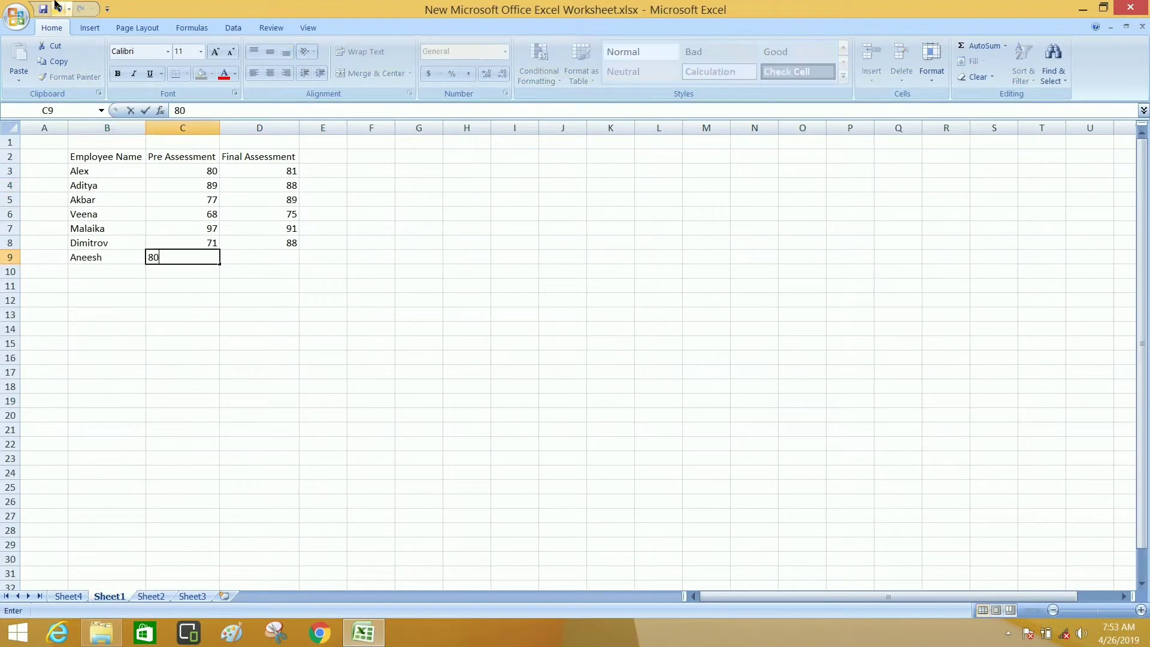
pyautogui.press('Tab')
pyautogui.write('88')
pyautogui.press('Return')
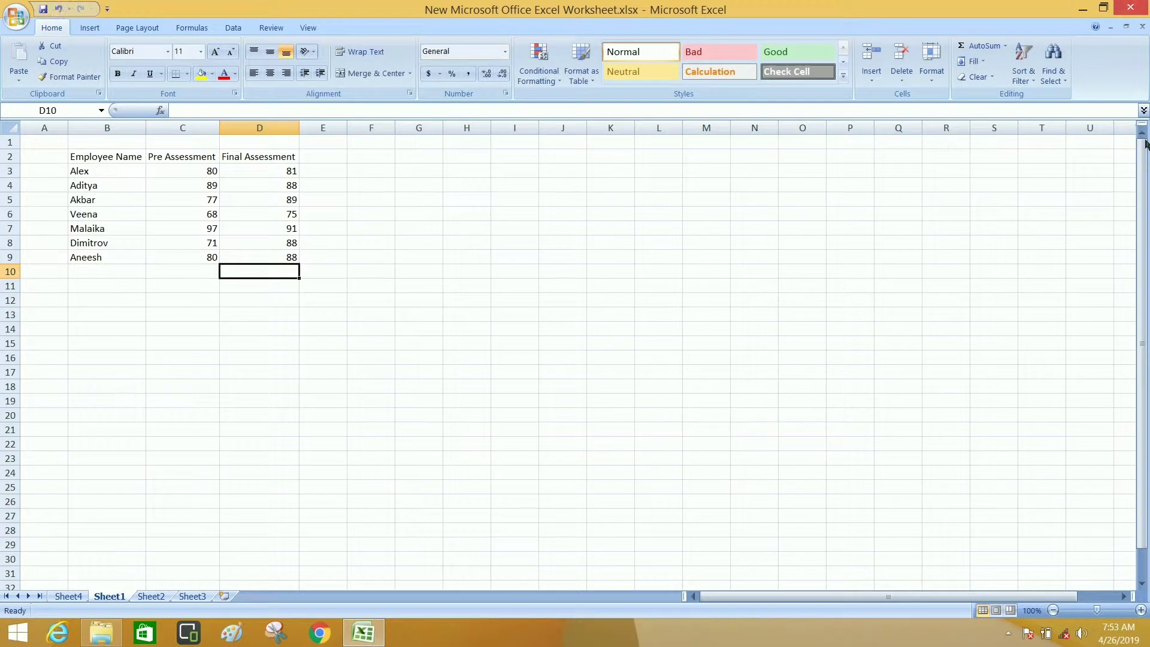
# Reselect the pivot table's source range on Sheet1 through Change Data Source.
pyautogui.click(150, 596)
pyautogui.click(67, 596)
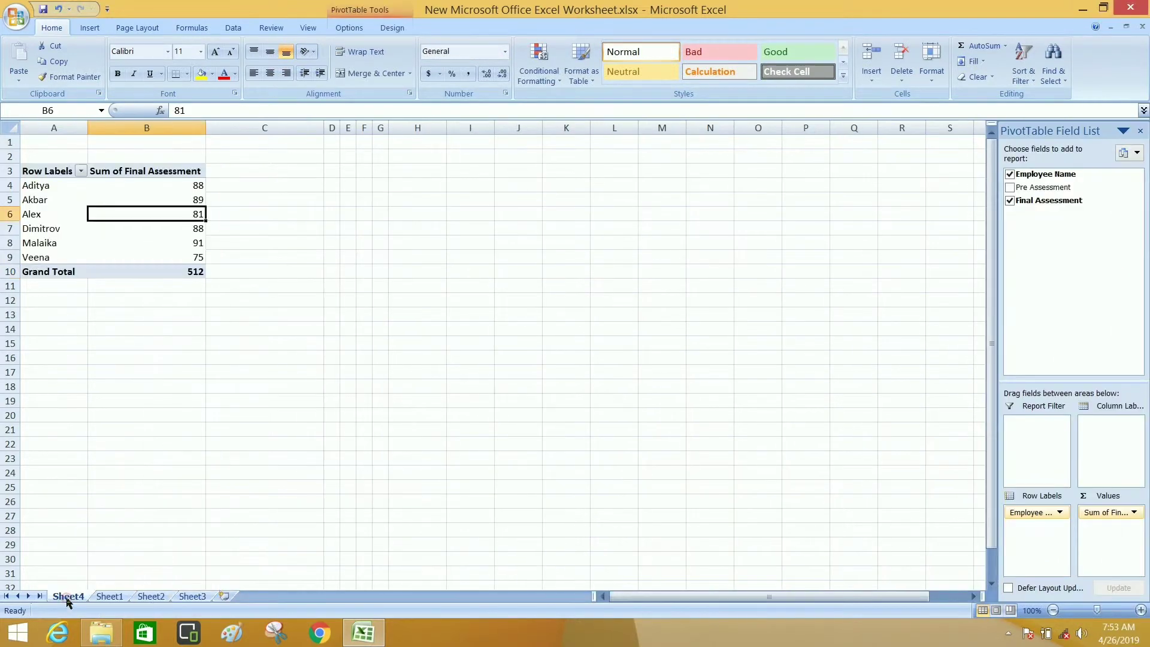
pyautogui.click(349, 27)
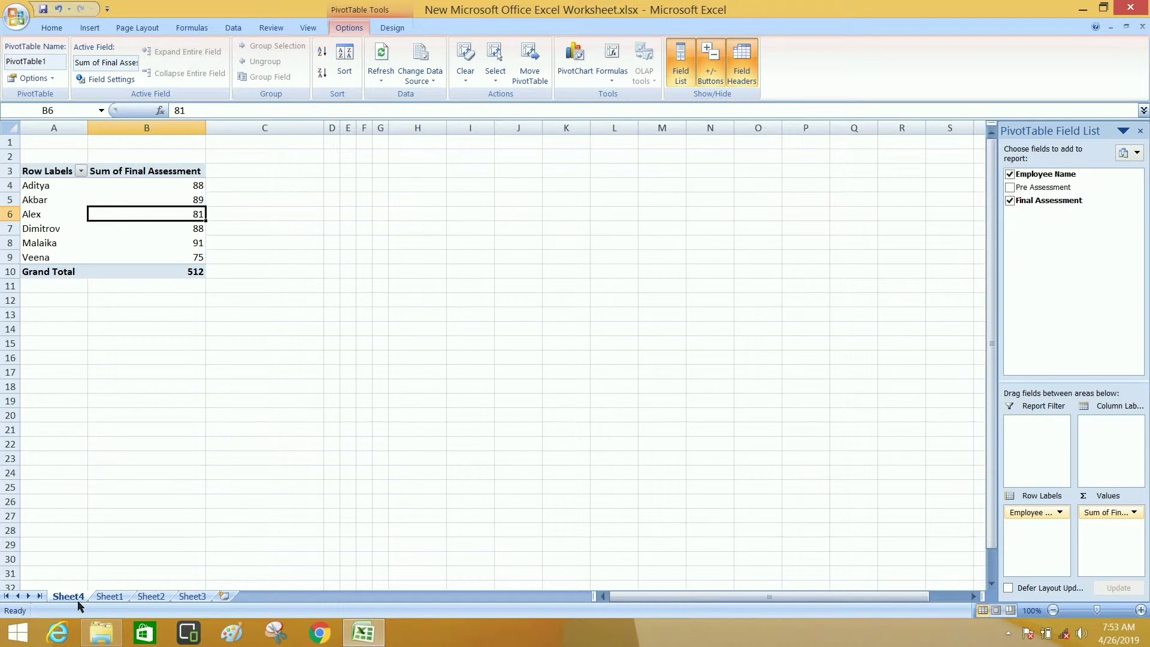
pyautogui.click(416, 58)
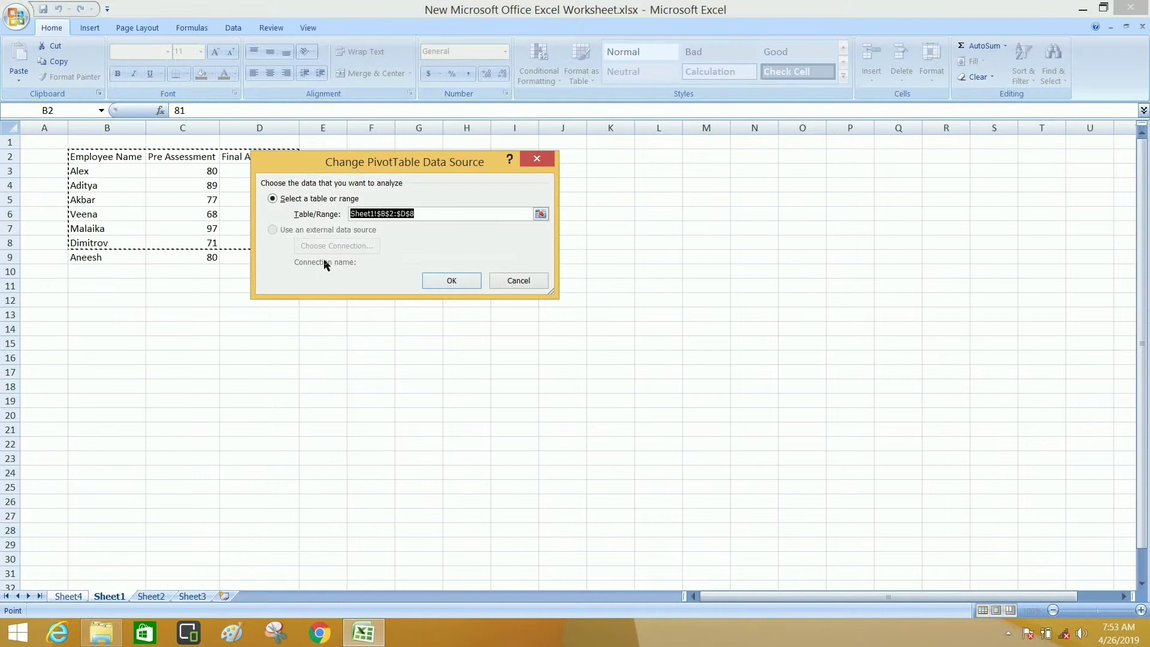
pyautogui.moveTo(106, 157); pyautogui.dragTo(324, 257)
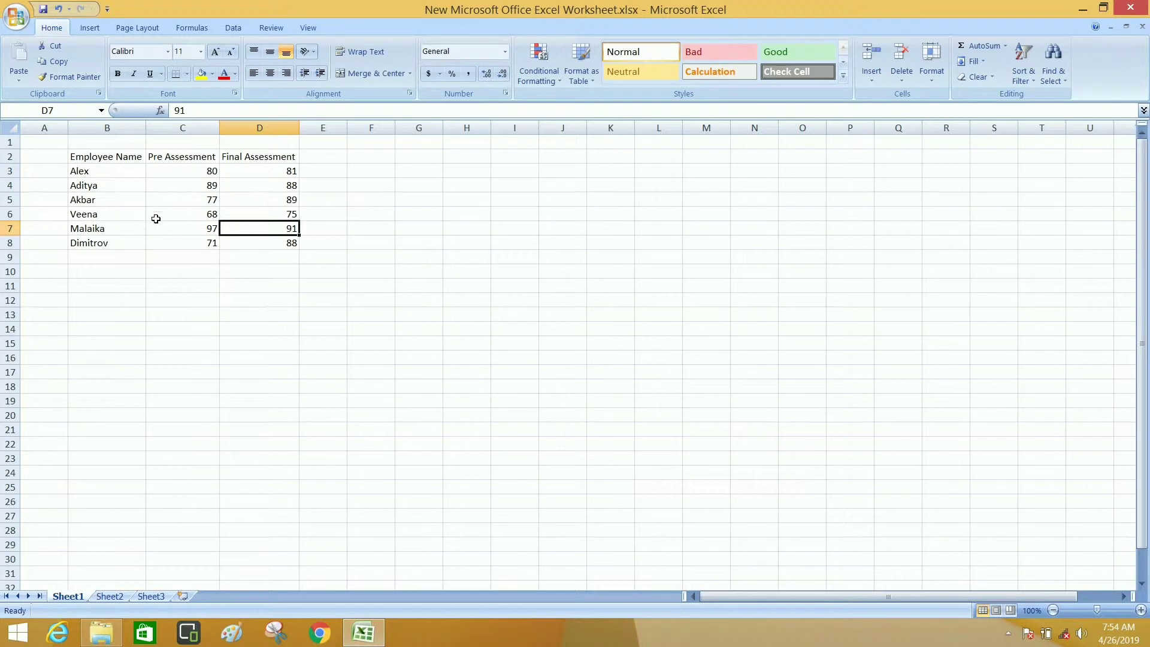
pyautogui.click(156, 202)
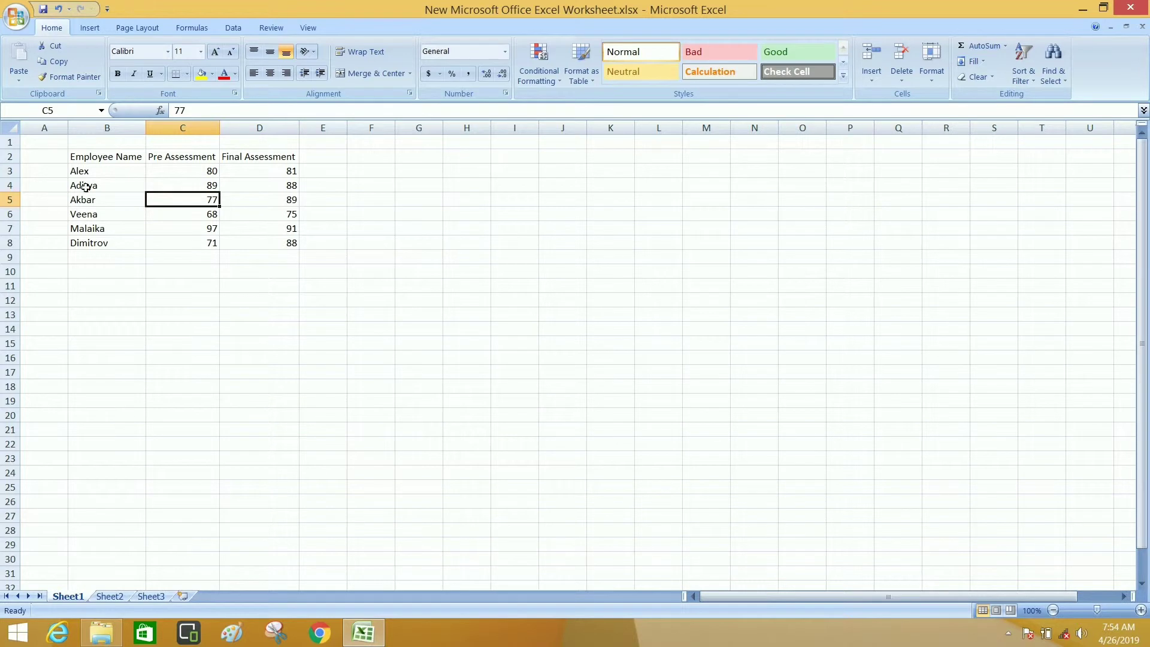
# Set up a table for range $B$2:$D$8 with My table has headers checked.
pyautogui.click(91, 28)
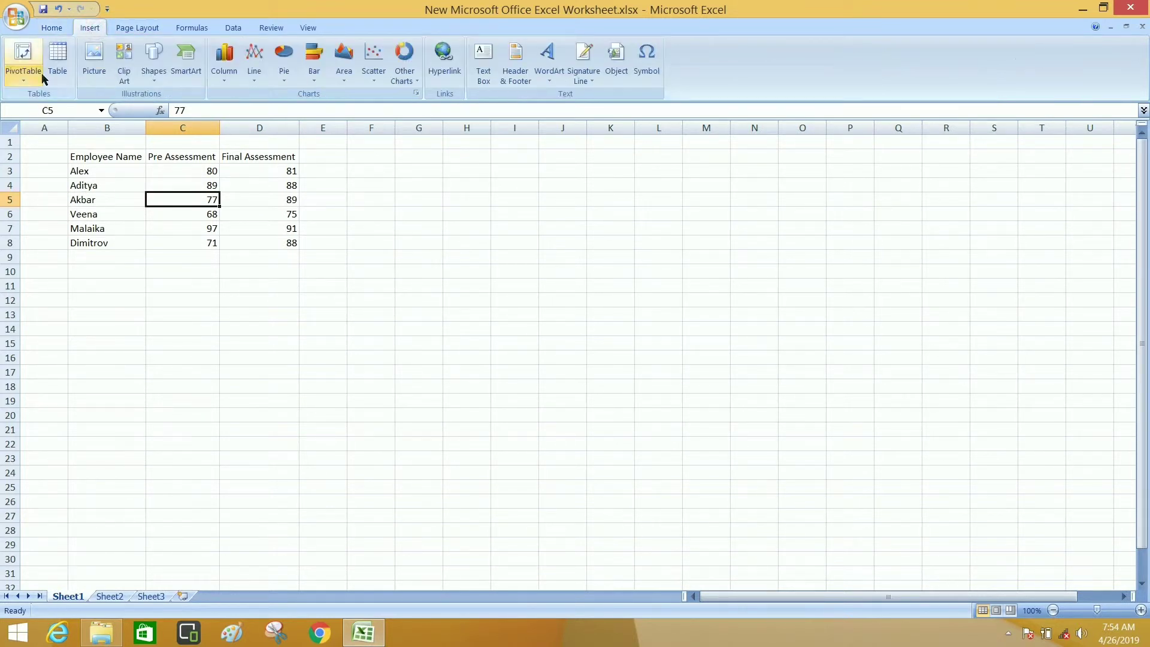
pyautogui.click(58, 57)
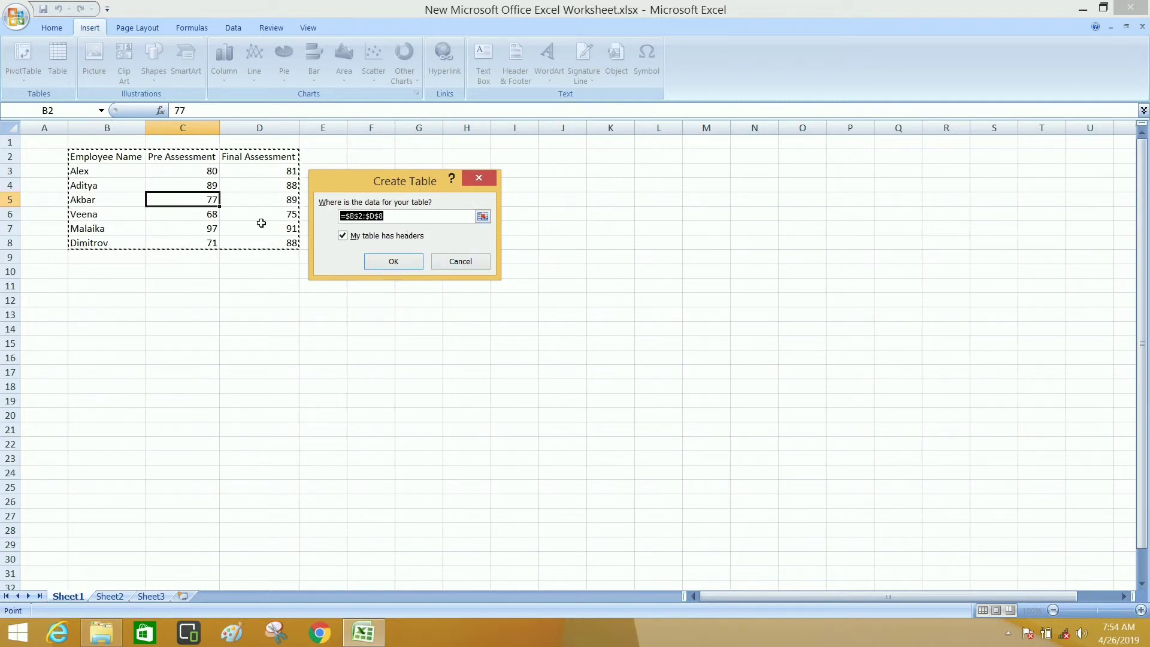
pyautogui.click(385, 217)
pyautogui.click(396, 264)
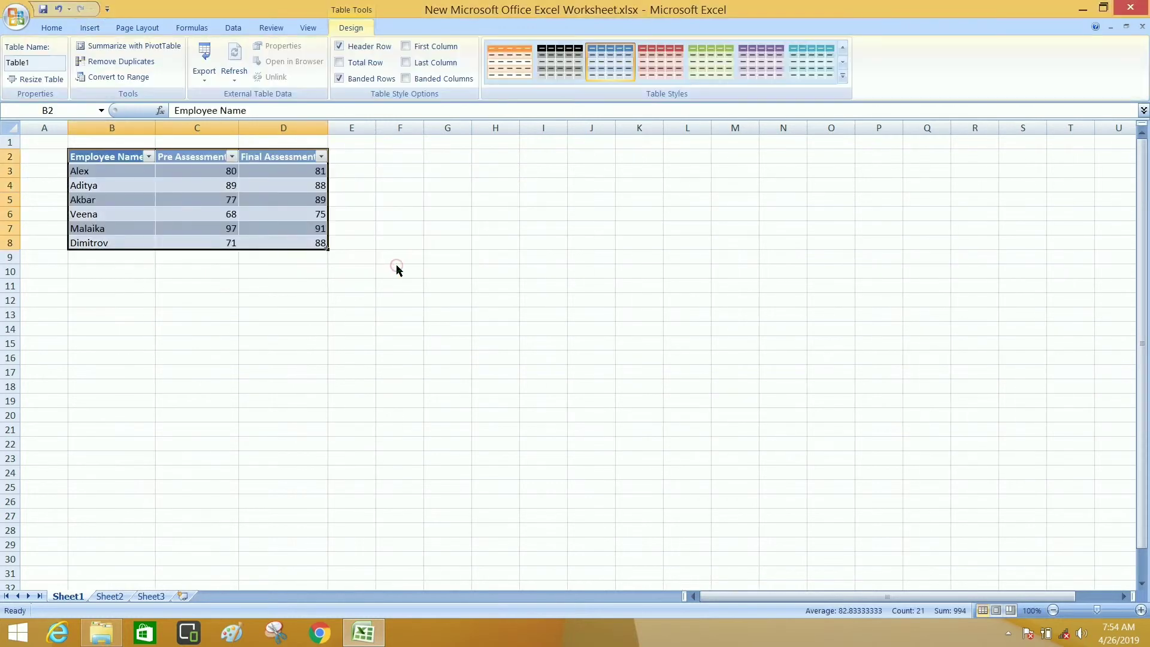
pyautogui.click(181, 186)
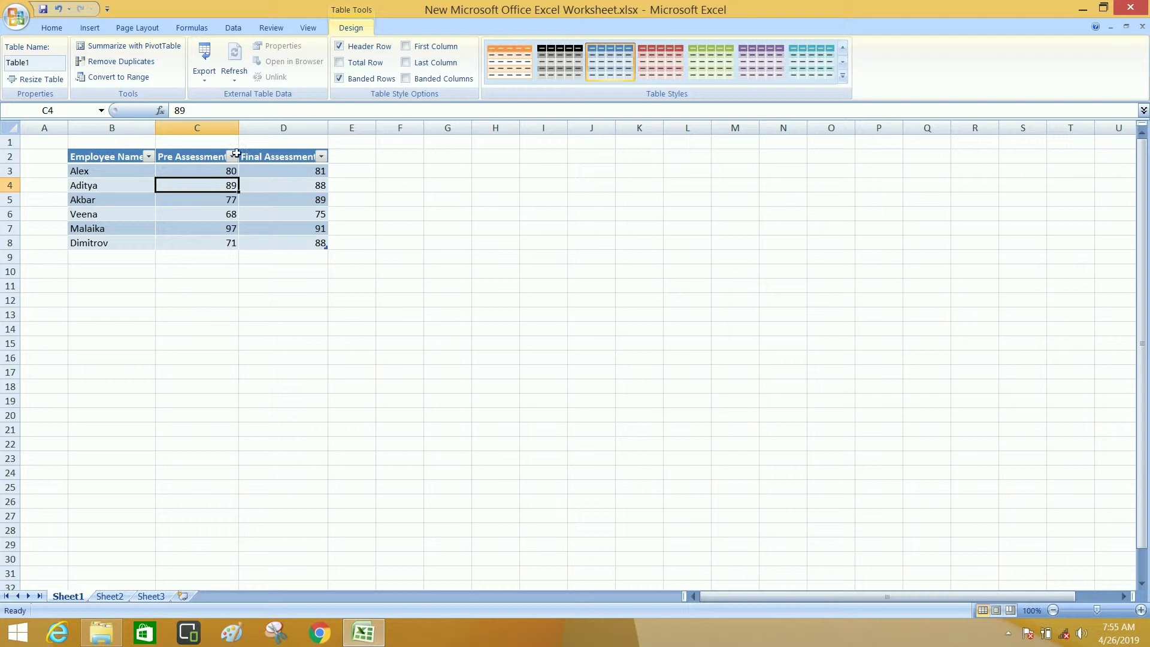
pyautogui.press('Down')
pyautogui.press('Down')
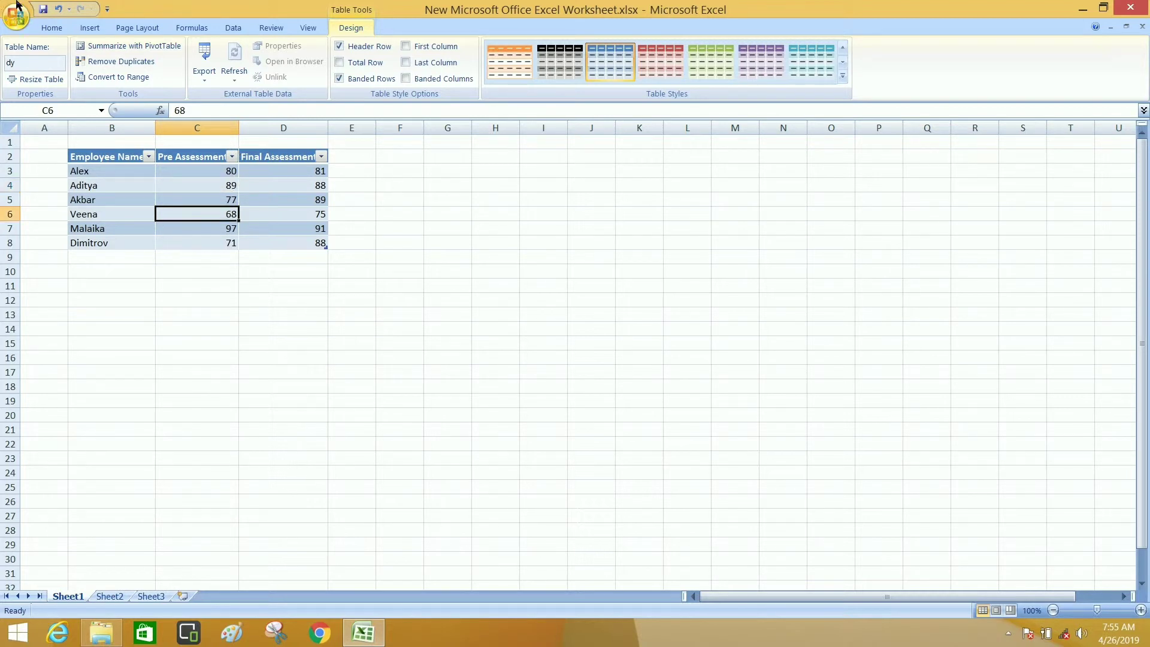
pyautogui.click(39, 64)
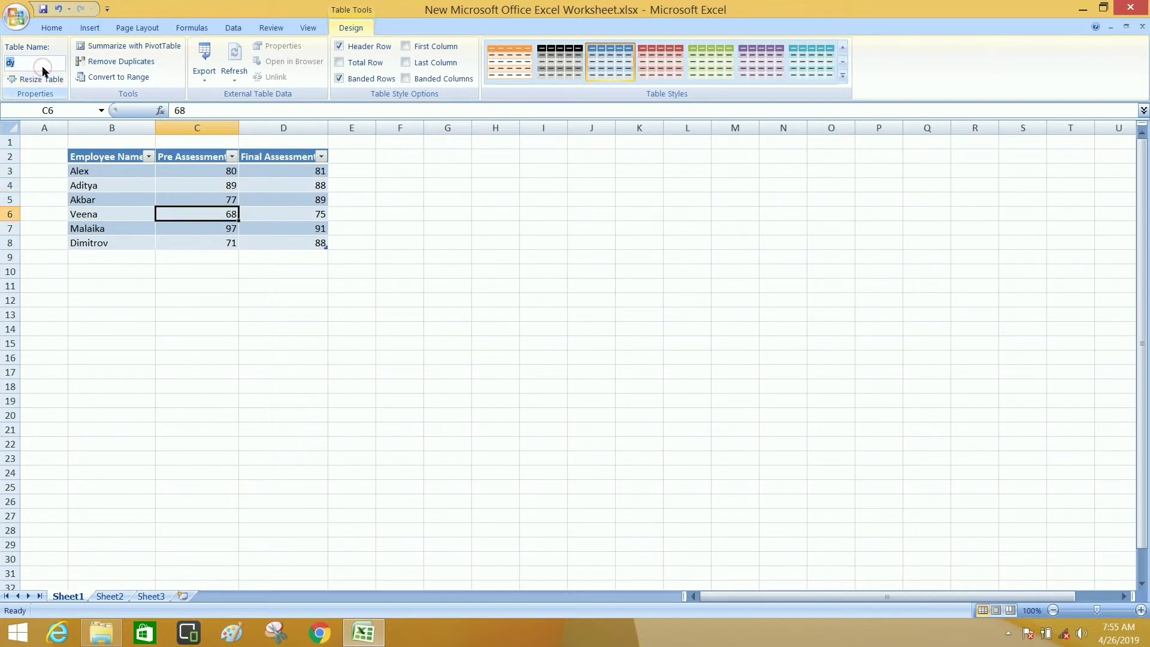
pyautogui.write('Dynamic')
pyautogui.press('Return')
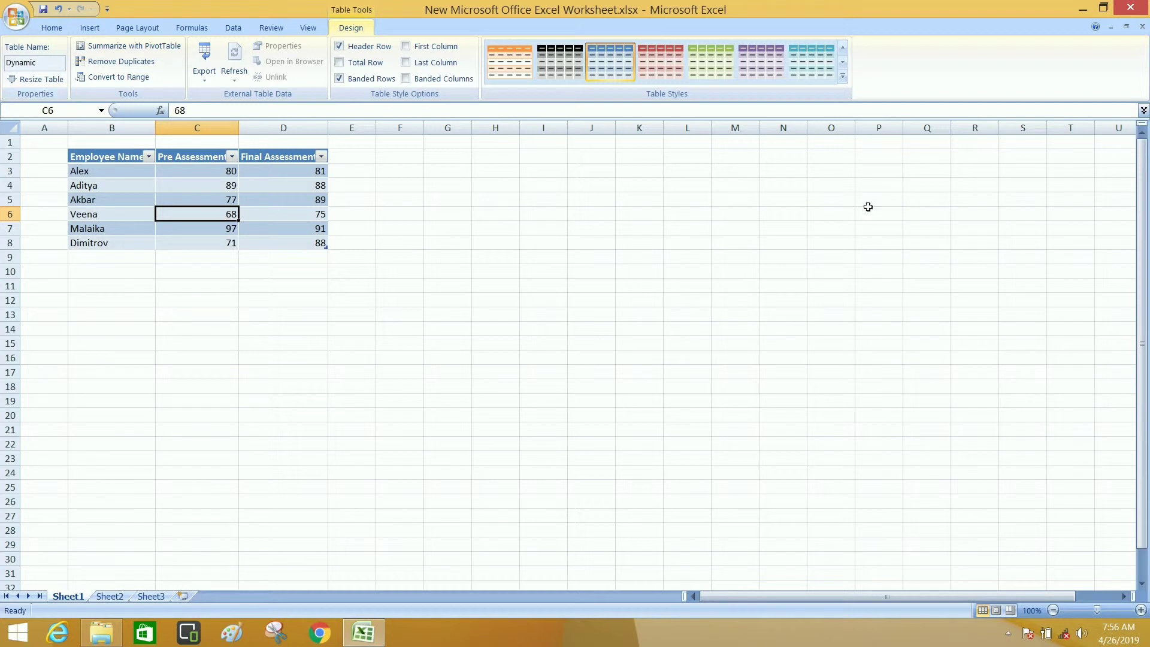
pyautogui.press('Up')
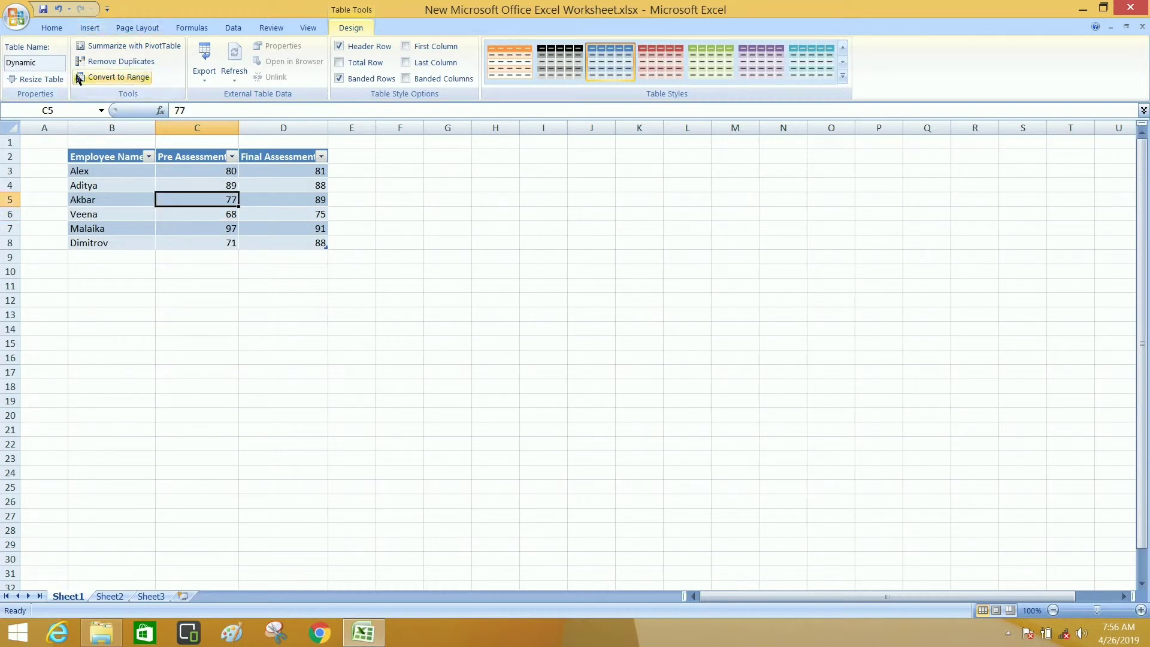
# Create a pivot table from the Dynamic table on a new worksheet.
pyautogui.click(90, 29)
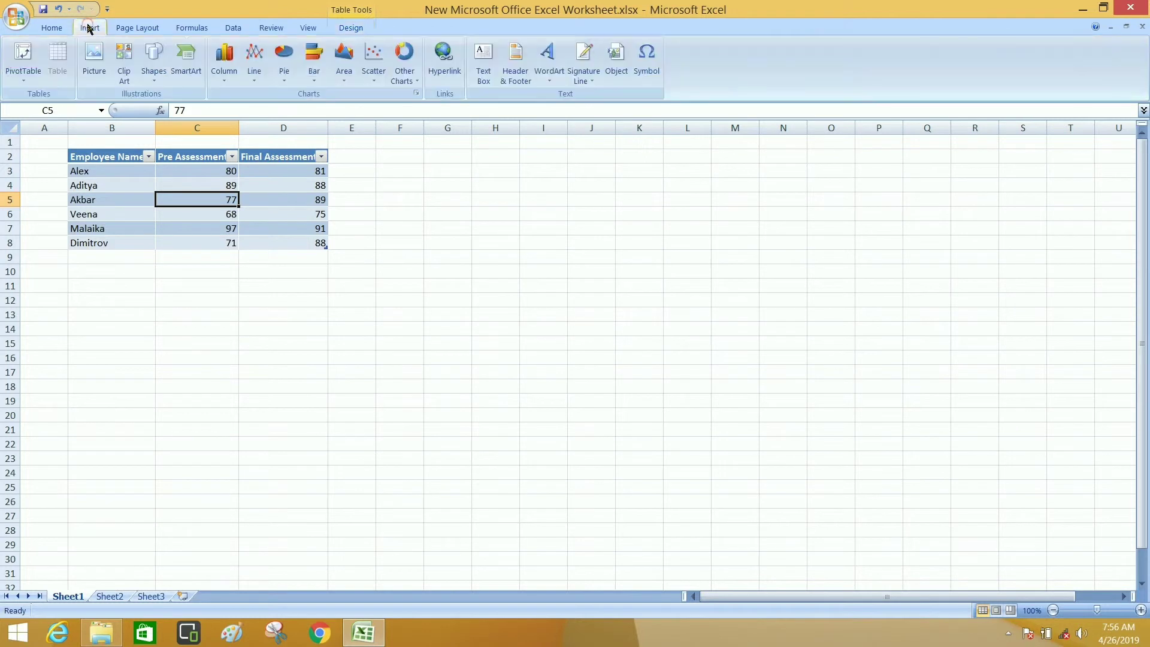
pyautogui.click(24, 56)
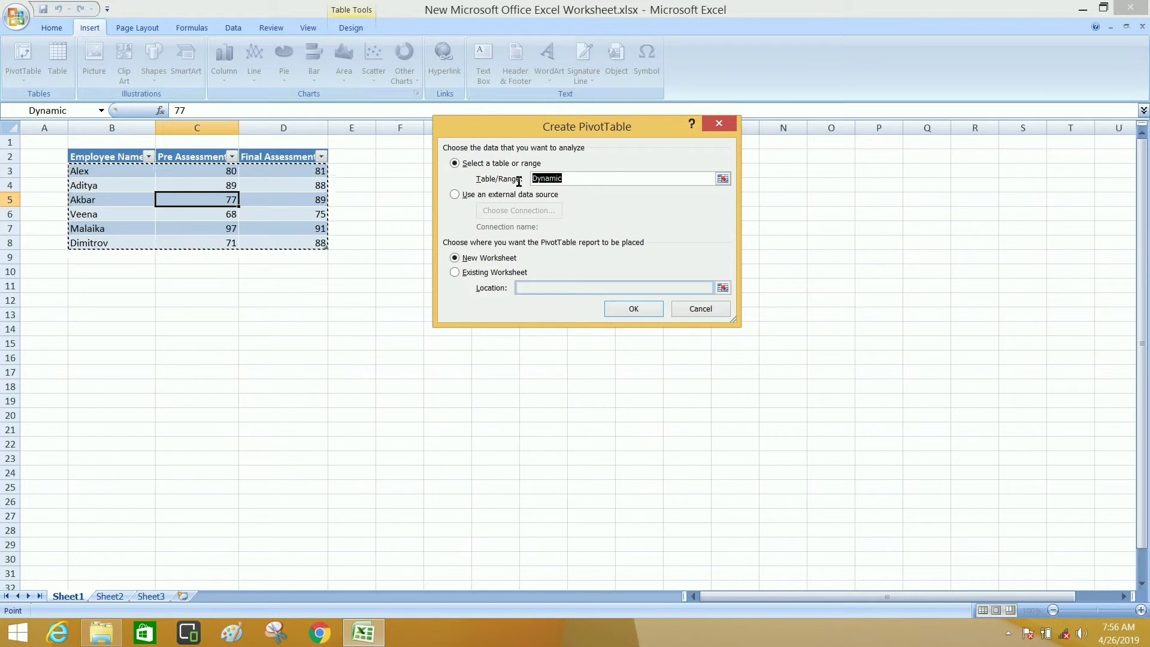
pyautogui.click(567, 180)
pyautogui.doubleClick(566, 179)
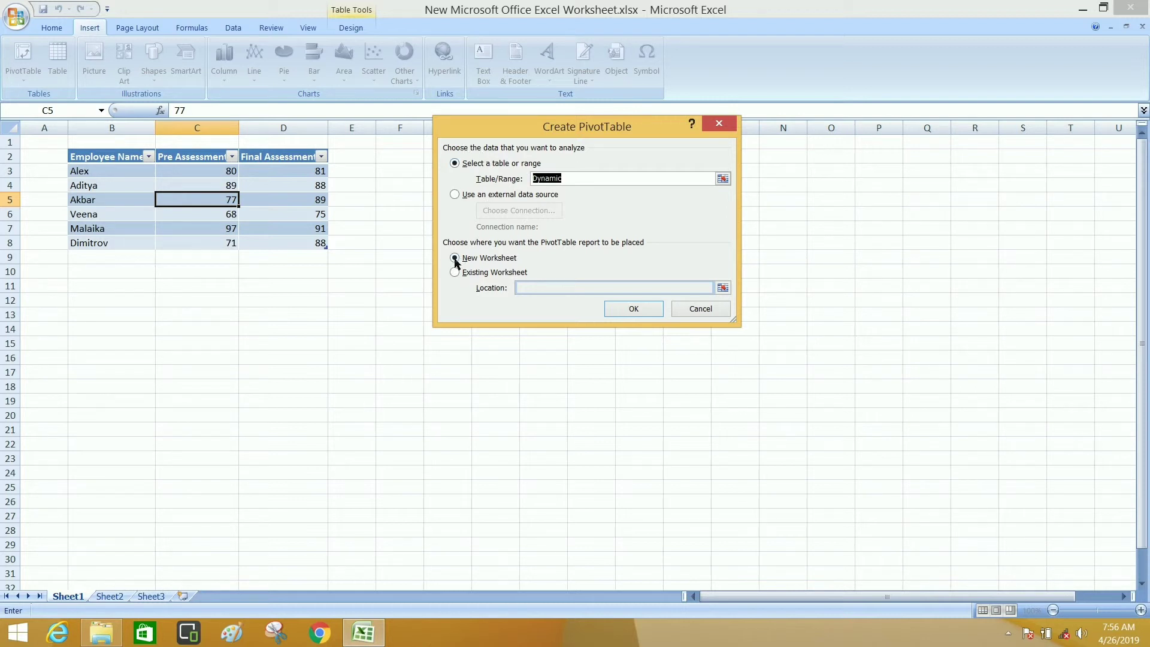
pyautogui.click(632, 308)
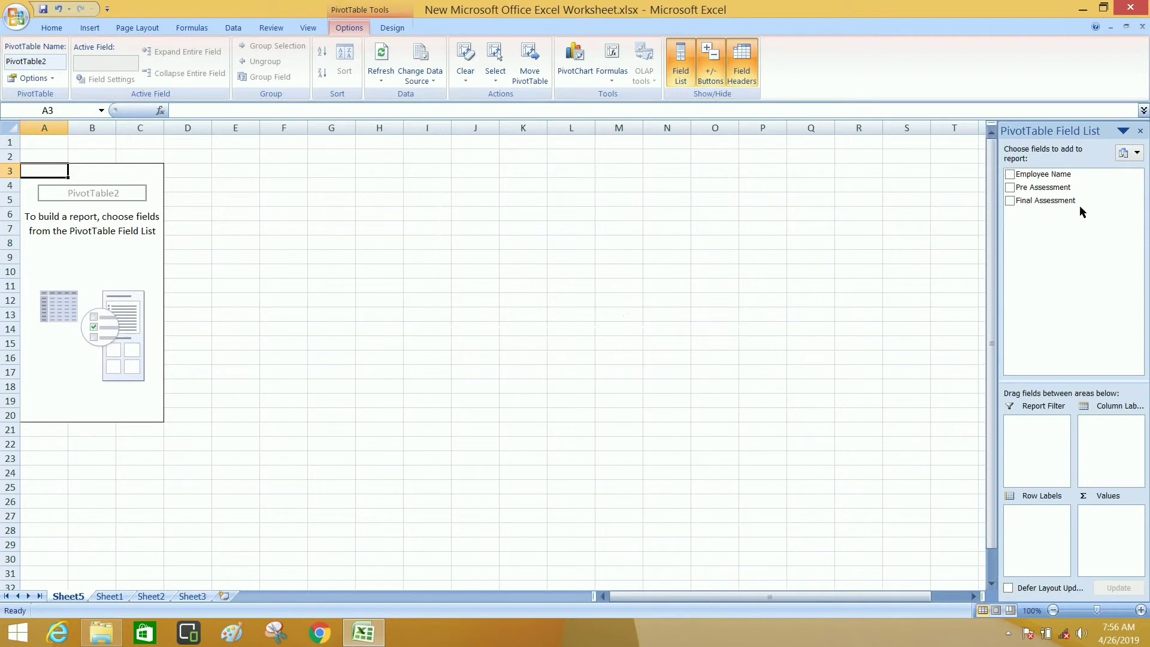
# Place Employee Name in Row Labels and sum Final Assessment in Values, then return to Sheet1.
pyautogui.moveTo(1034, 173); pyautogui.dragTo(1025, 530)
pyautogui.moveTo(1046, 201); pyautogui.dragTo(1117, 562)
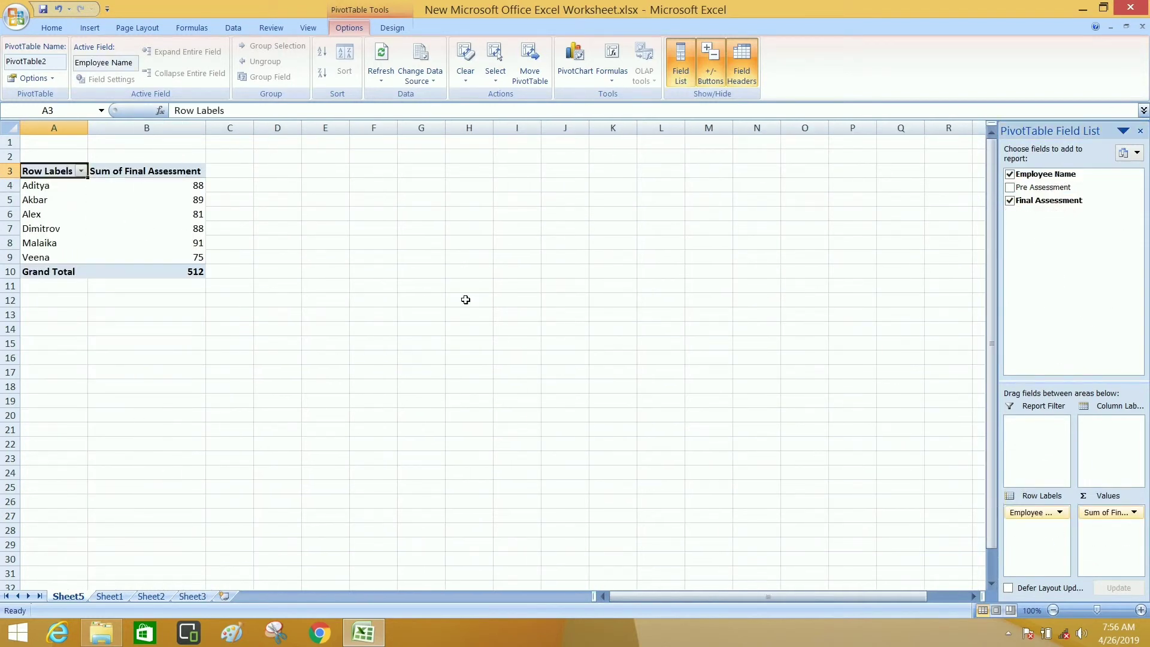
pyautogui.click(109, 596)
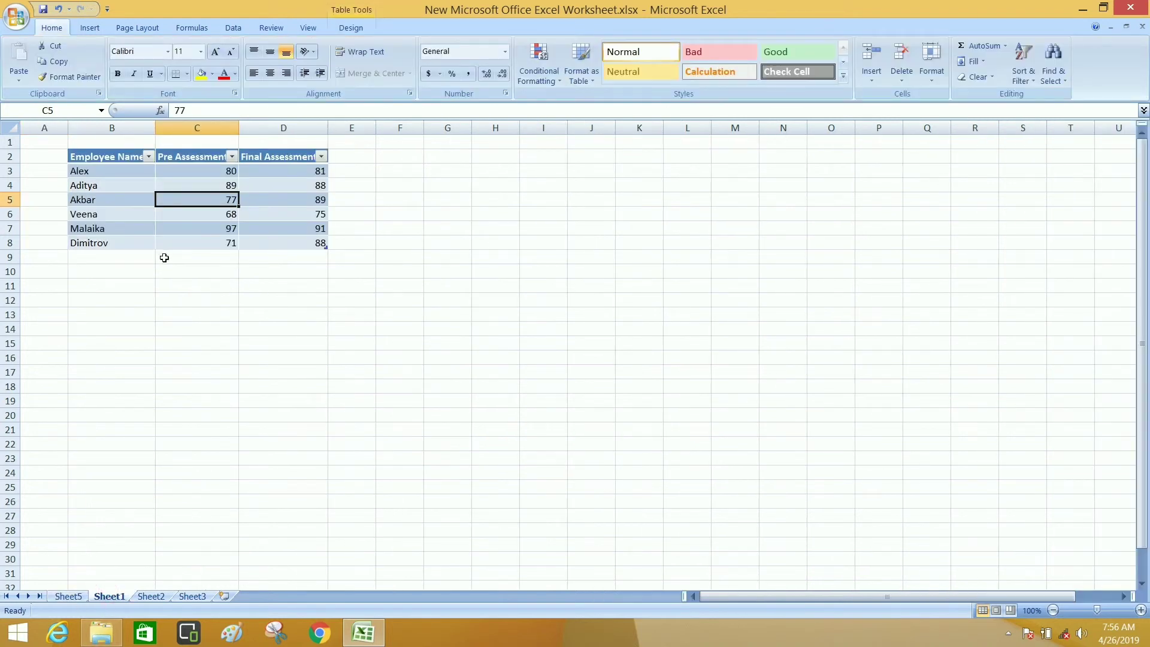
# Add Aneesh with scores 88 and 89 in row 9 of the table.
pyautogui.click(111, 260)
pyautogui.write('A')
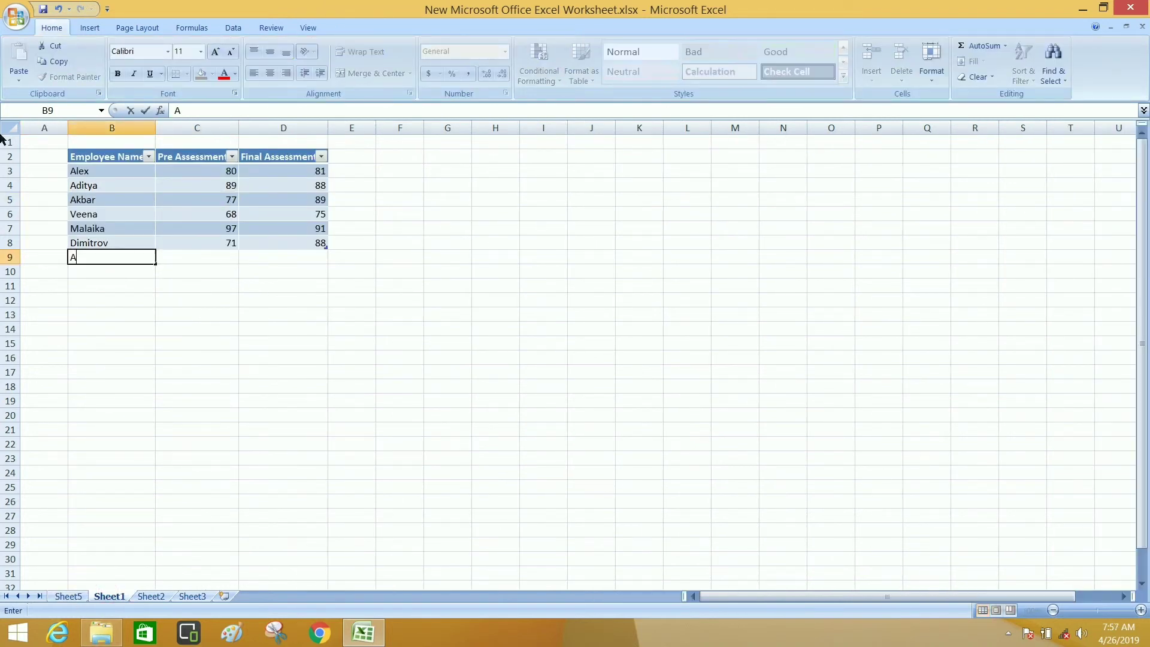
pyautogui.write('neesh')
pyautogui.press('Tab')
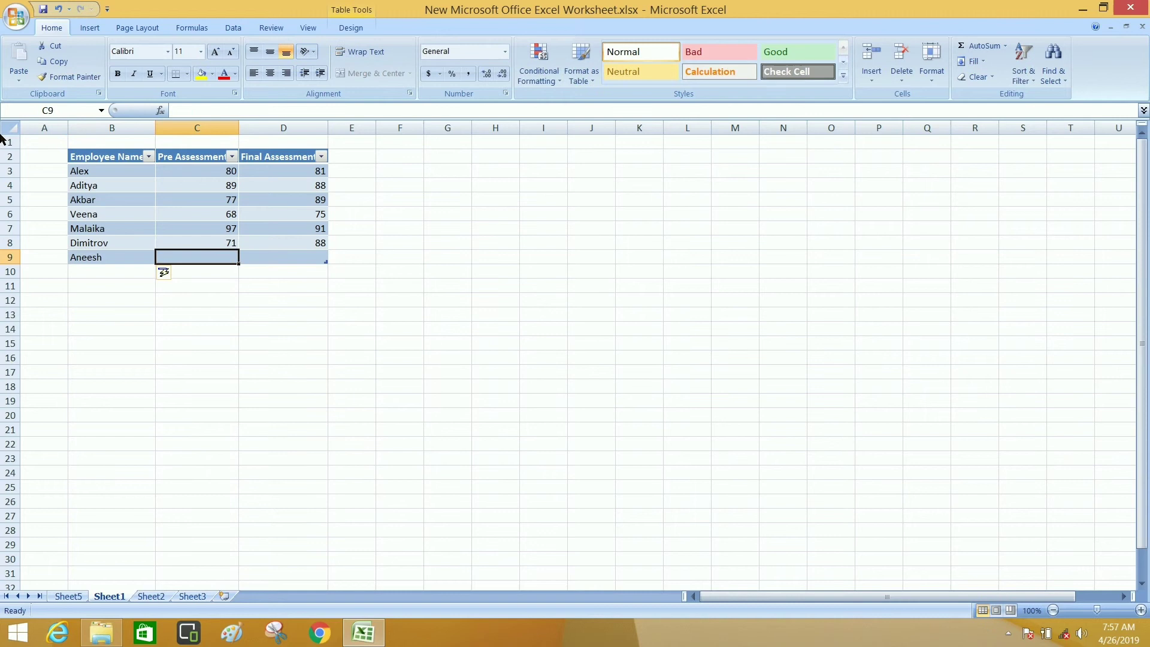
pyautogui.write('88')
pyautogui.press('Tab')
pyautogui.write('89')
pyautogui.press('Return')
# Add a Trainer column heading in E2, then go back to the pivot sheet.
pyautogui.click(352, 157)
pyautogui.write('Tra')
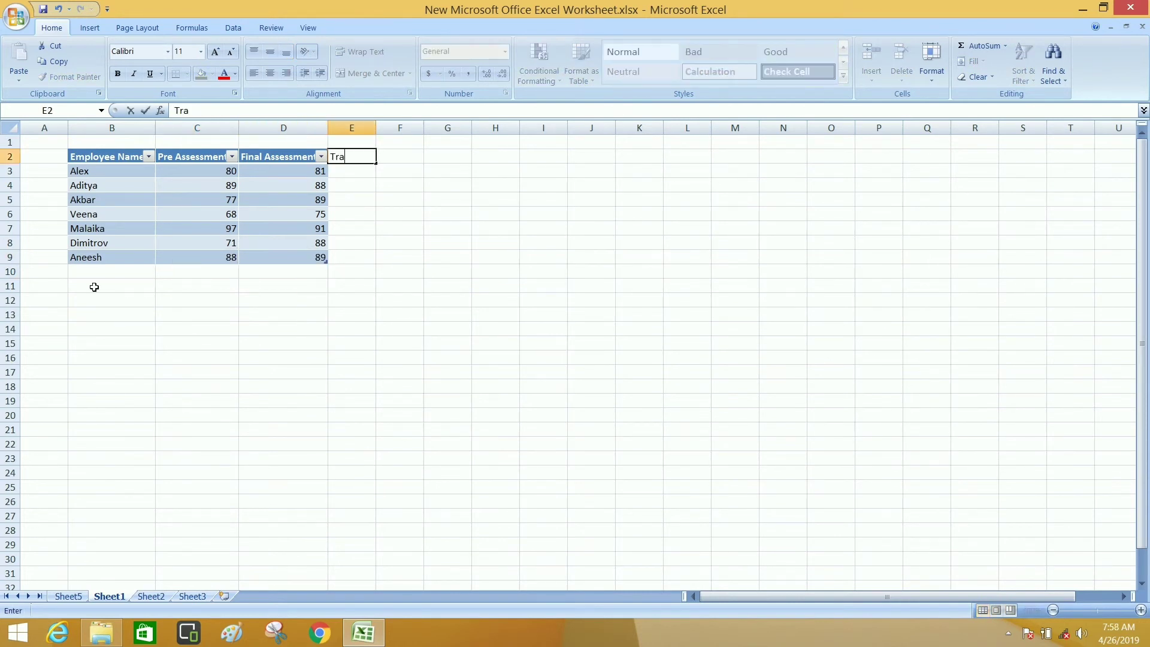
pyautogui.write('iner')
pyautogui.press('Return')
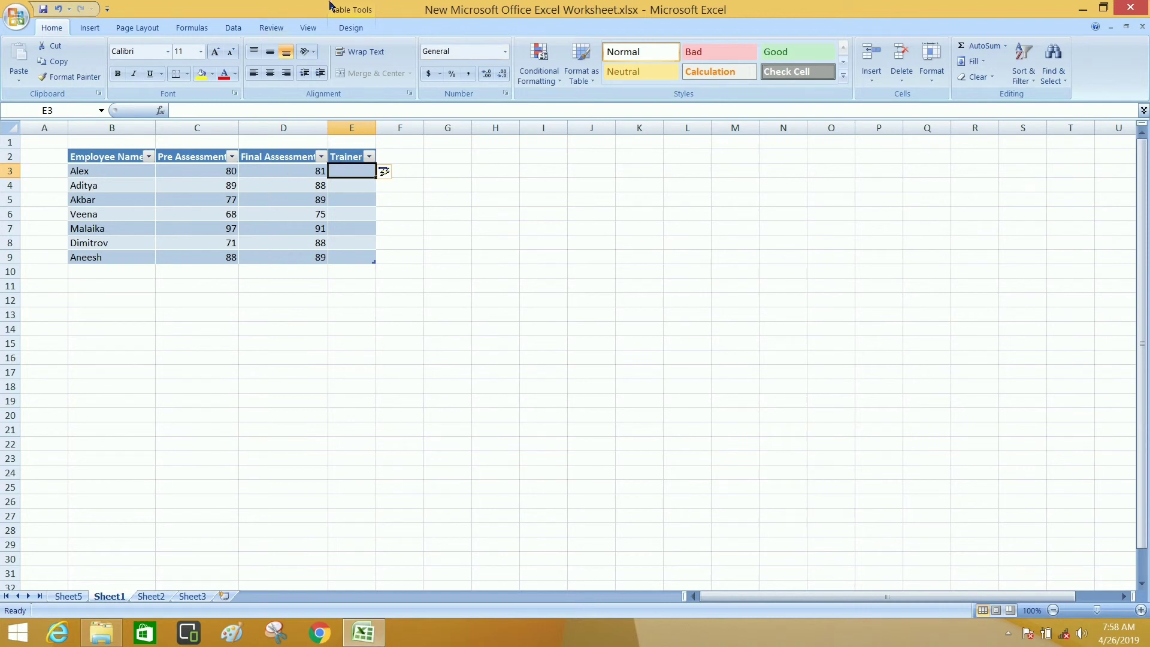
pyautogui.click(67, 596)
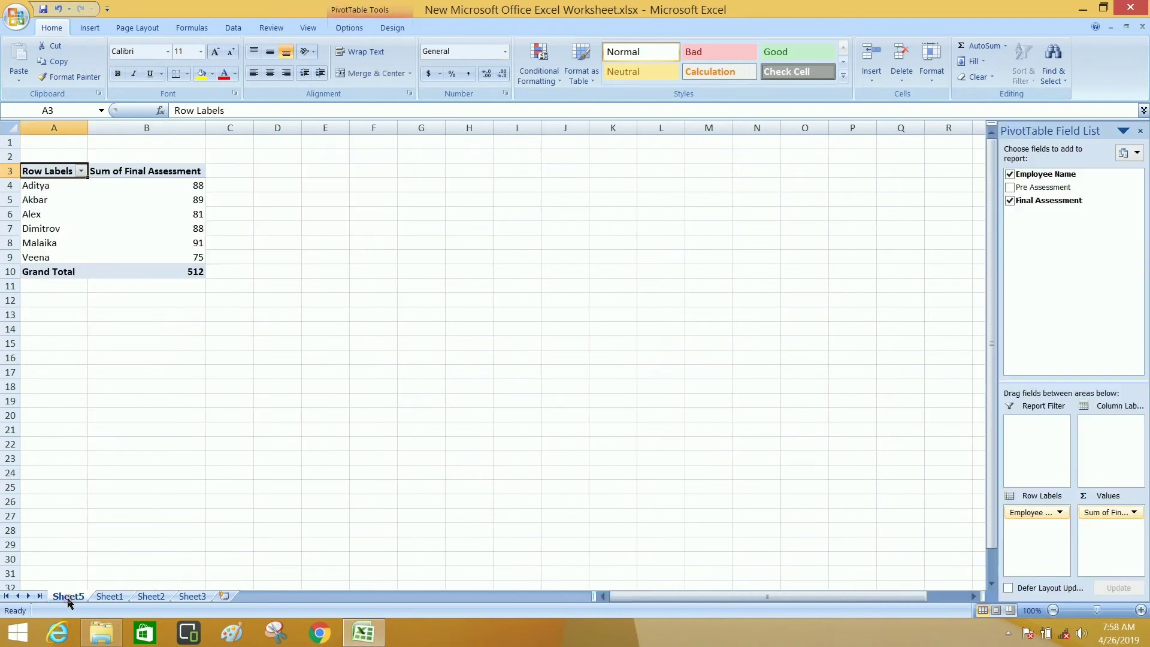
# Refresh All so the pivot shows Aneesh with 89 and a 601 grand total.
pyautogui.click(56, 205)
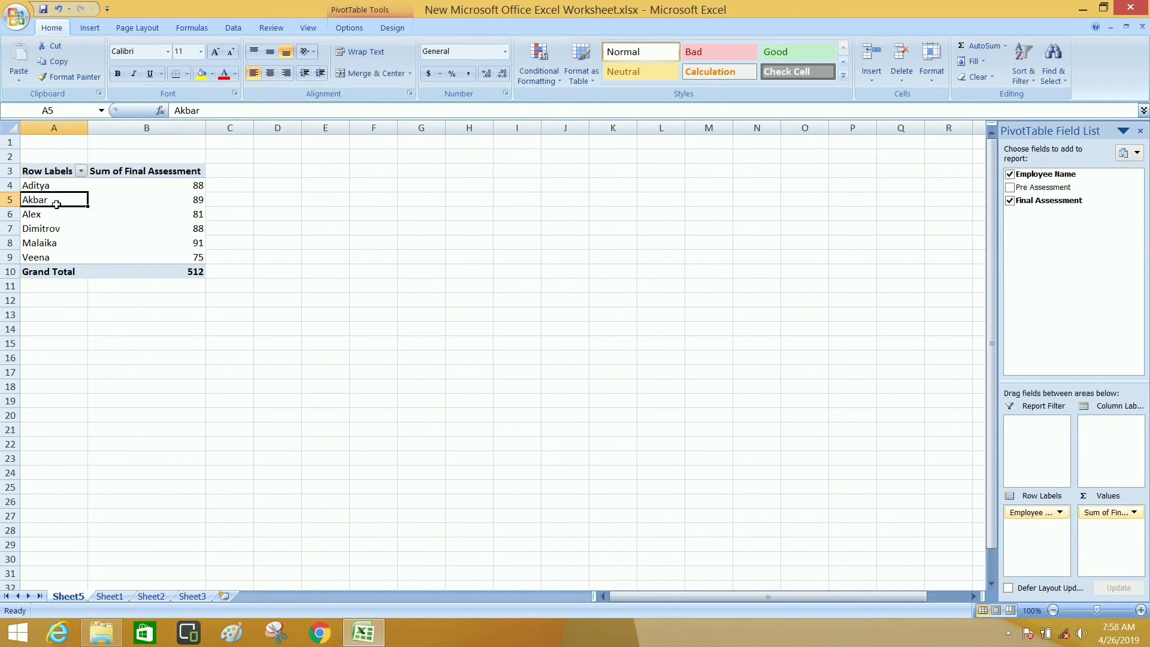
pyautogui.click(364, 8)
pyautogui.click(379, 81)
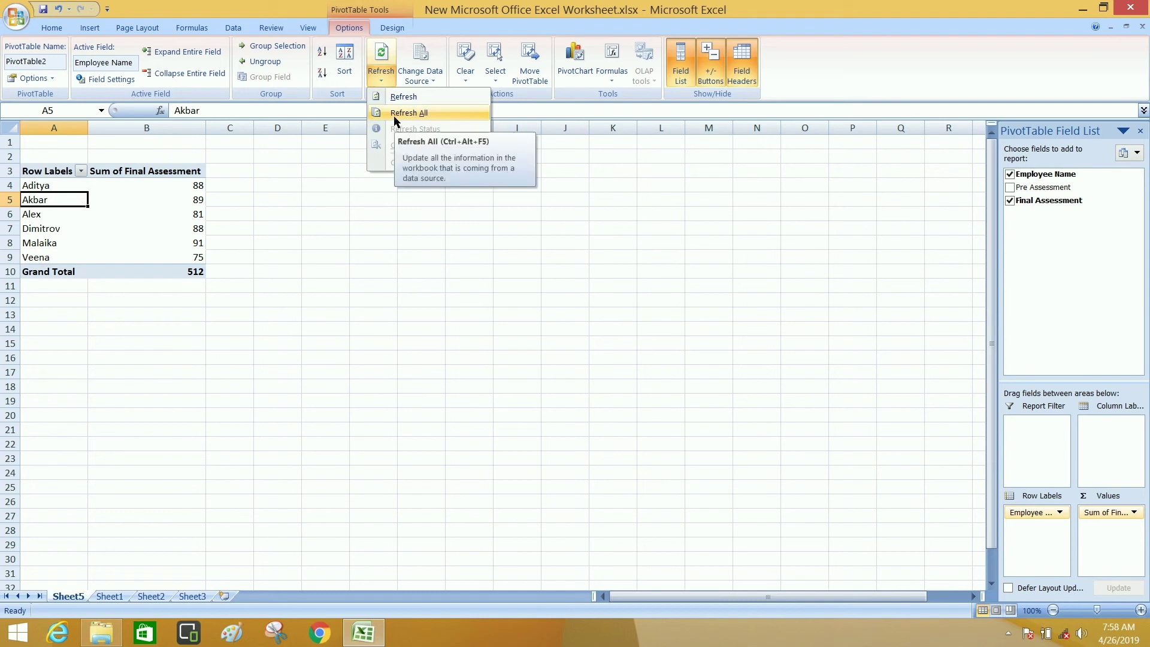
pyautogui.click(396, 114)
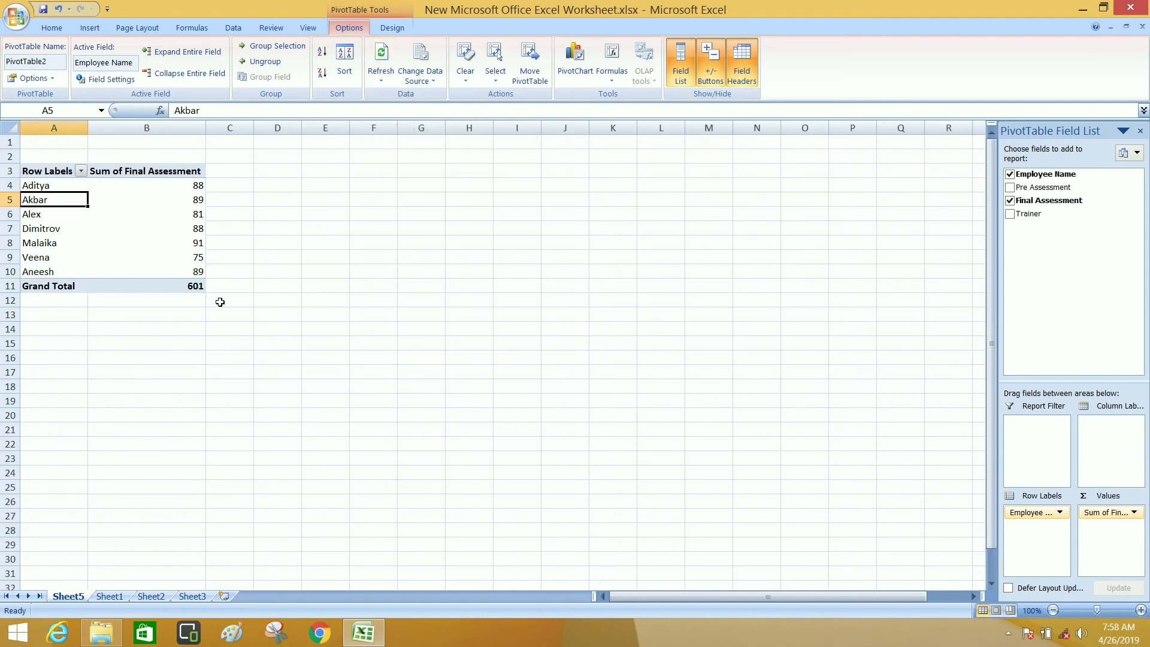
pyautogui.click(32, 272)
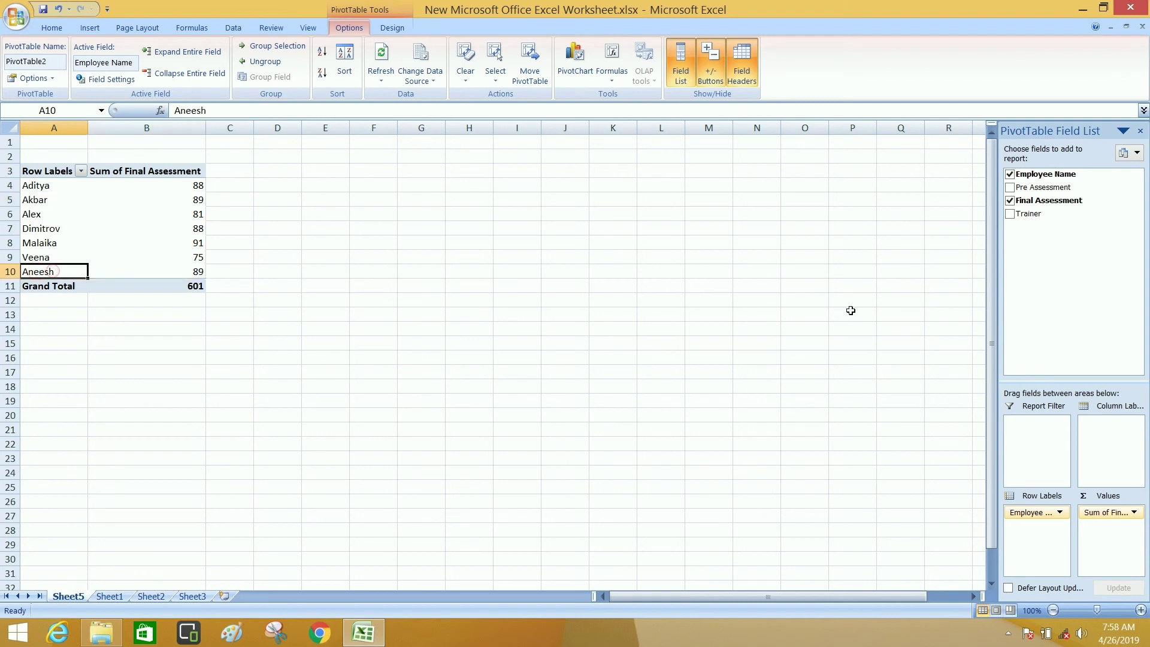